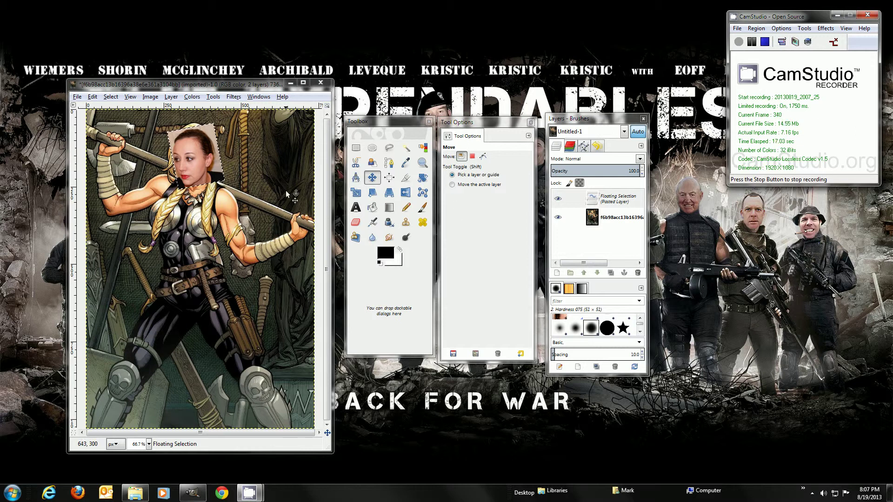
- Zoom the image to 200% and lower the floating face selection's opacity to about 70 so the comic face shows through
left_click(131, 98)
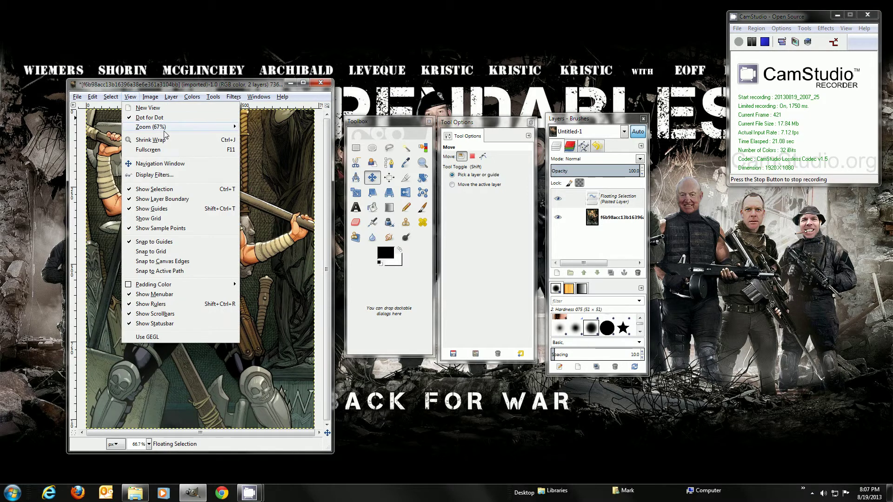
mouse_move(164, 131)
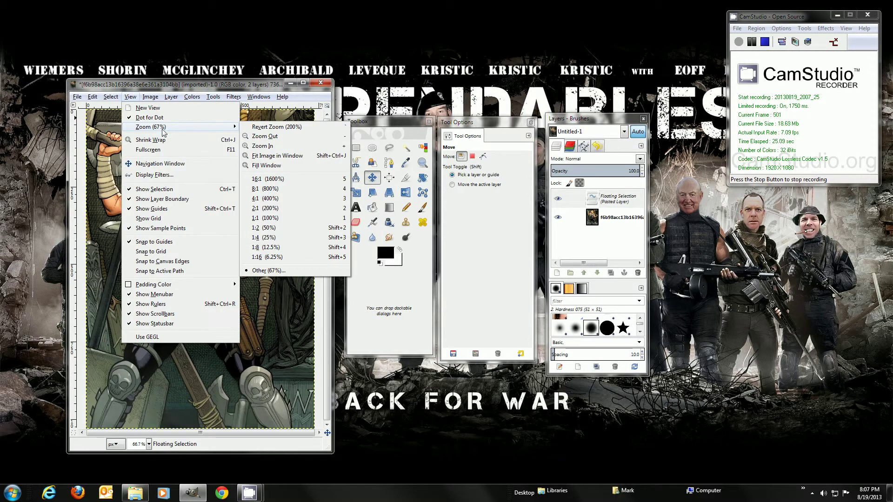
left_click(259, 128)
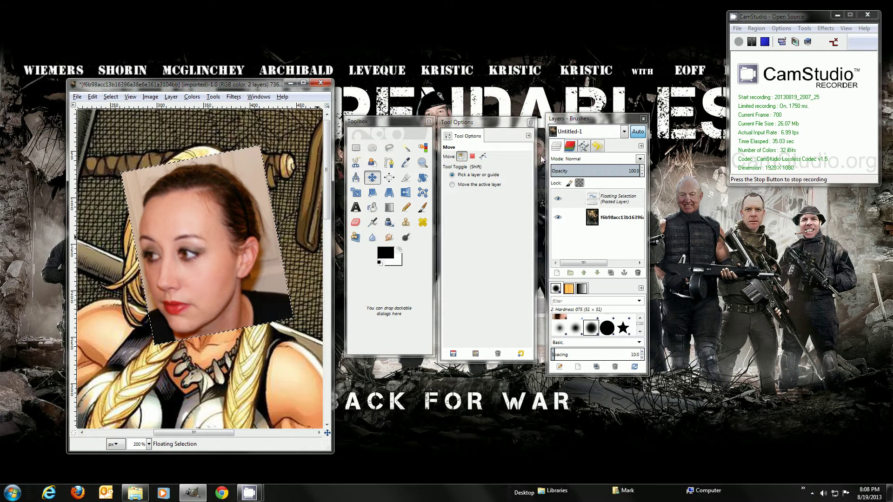
left_click(619, 169)
mouse_move(619, 169)
left_mouse_down()
mouse_move(637, 168)
mouse_move(605, 171)
mouse_move(639, 171)
mouse_move(600, 173)
mouse_move(613, 171)
left_mouse_up()
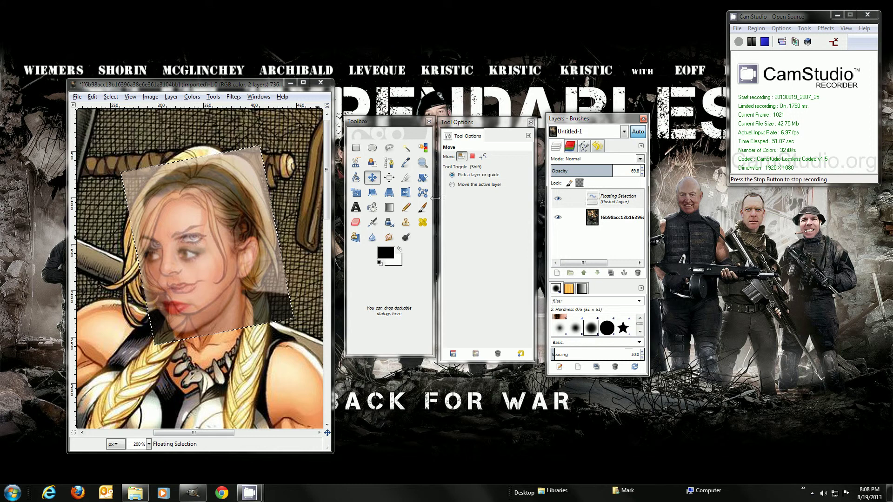
- Scale the floating face selection to 180 × 208 px with its aspect kept, and move it over the comic character's face
left_click(358, 194)
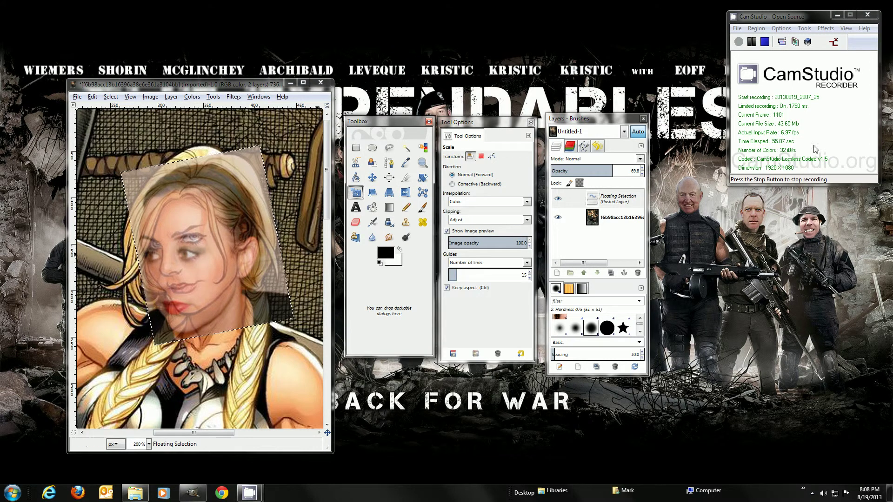
left_click(187, 267)
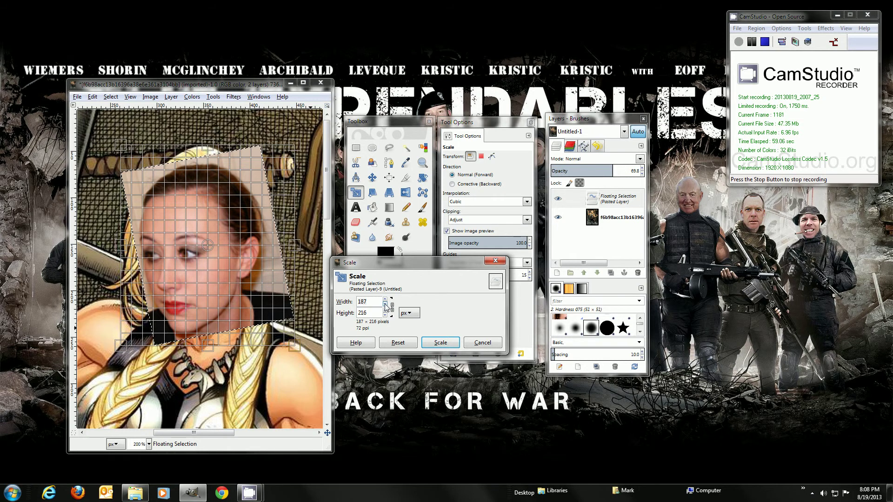
scroll(385, 305, "down", 7)
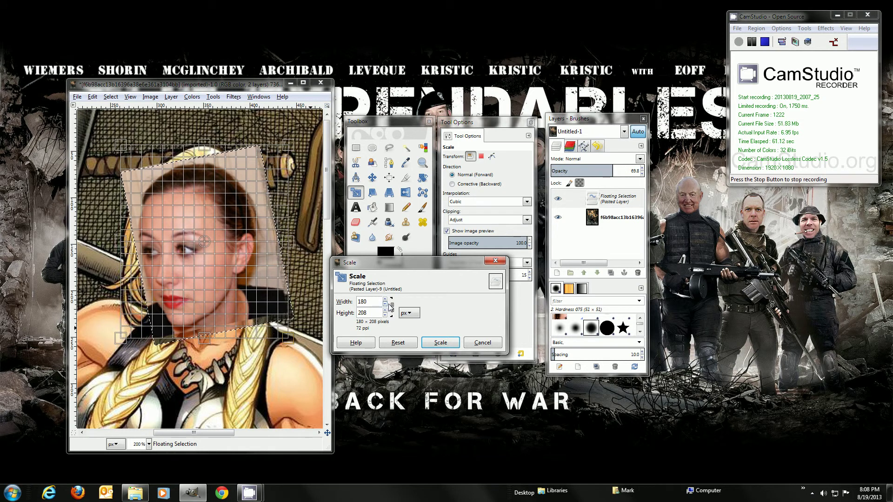
left_click(441, 342)
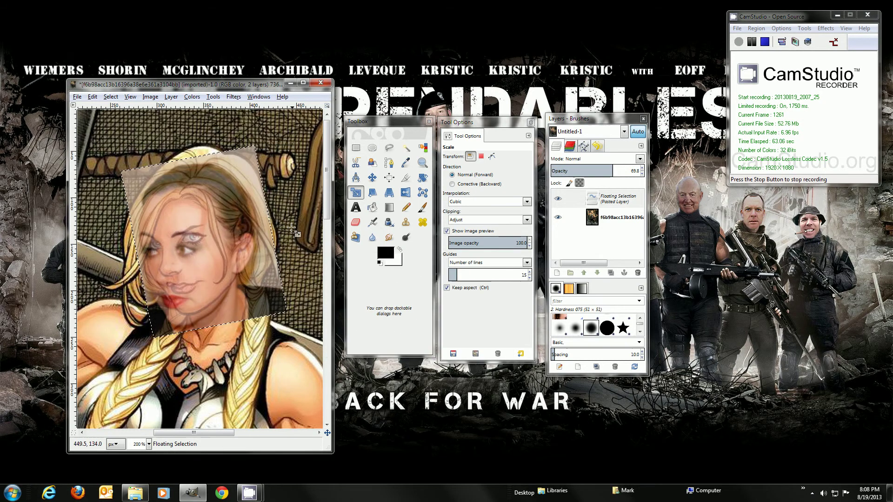
left_click(373, 178)
mouse_move(238, 289)
left_mouse_down()
mouse_move(243, 262)
mouse_move(246, 283)
mouse_move(258, 280)
mouse_move(245, 283)
left_mouse_up()
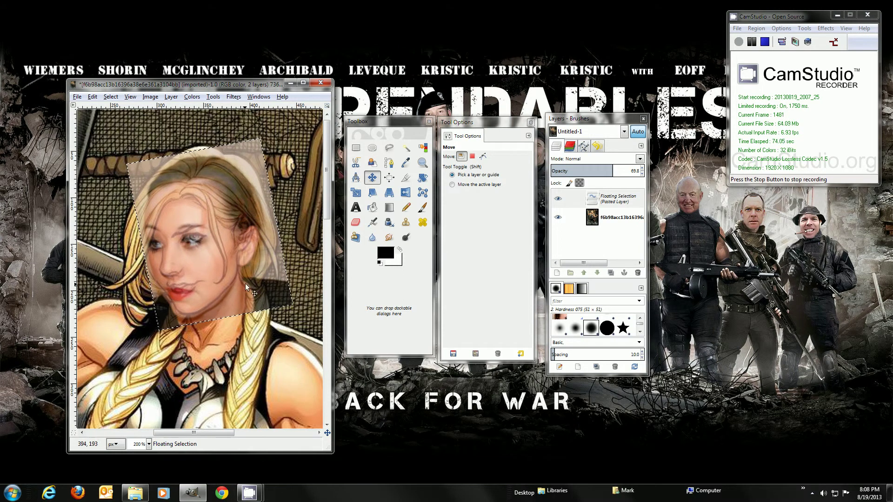
- Rotate the floating face slightly clockwise and reposition it so its features line up with the comic face
left_click(422, 179)
left_click(285, 302)
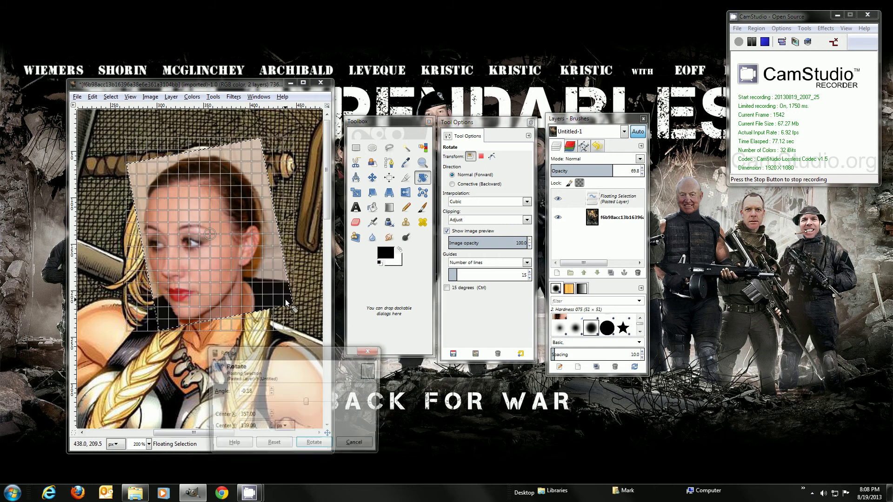
left_click_drag(285, 302, 291, 317)
left_click(314, 442)
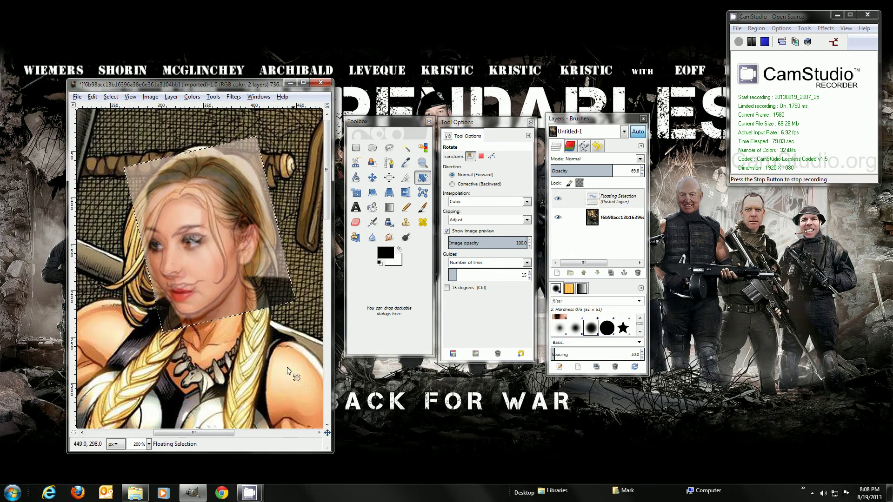
left_click(372, 177)
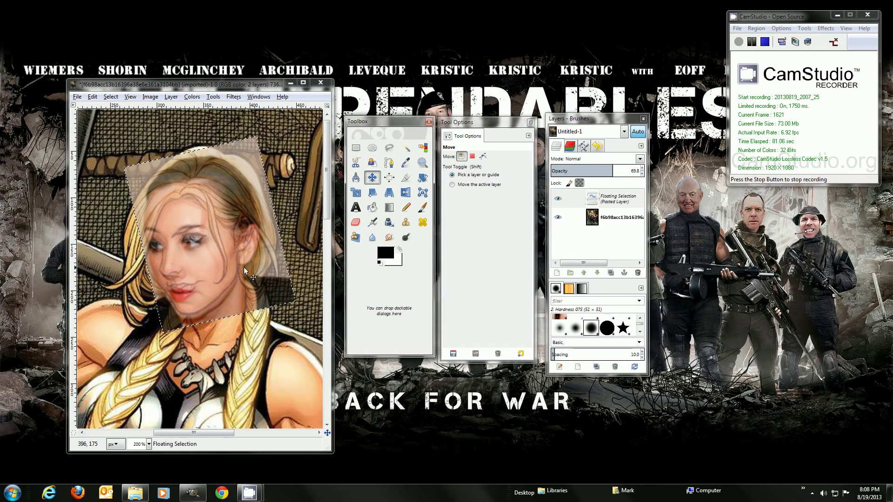
left_click_drag(243, 267, 241, 261)
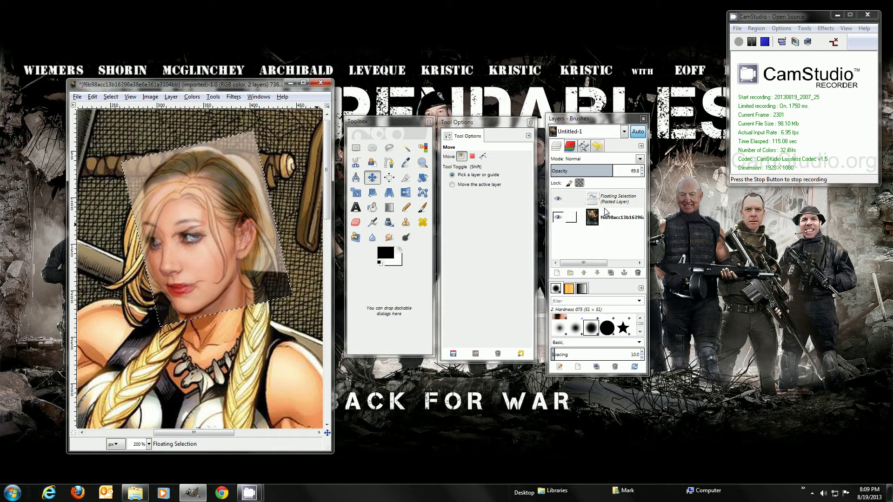
- Convert the floating selection to a new layer and add a White (full opacity) layer mask to it
right_click(622, 201)
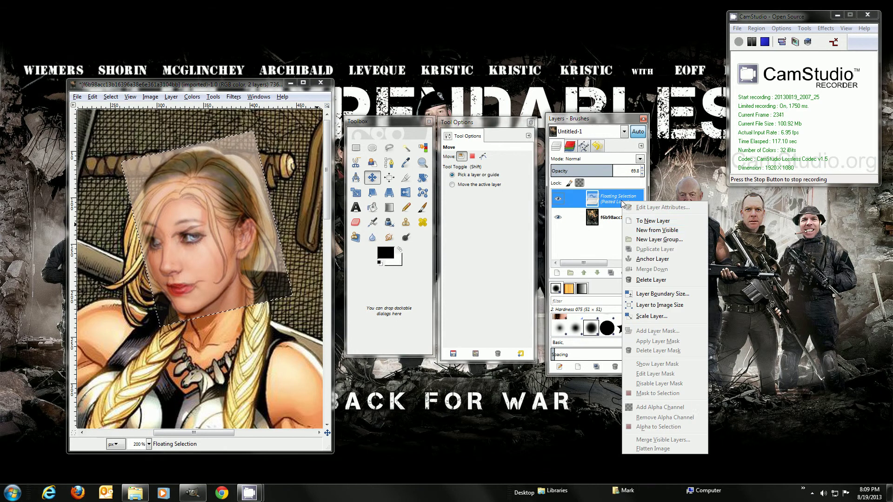
left_click(652, 221)
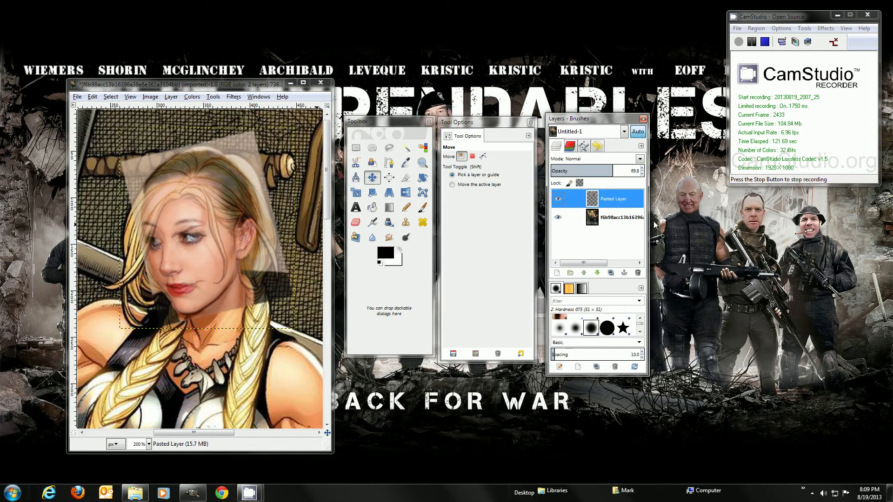
right_click(619, 199)
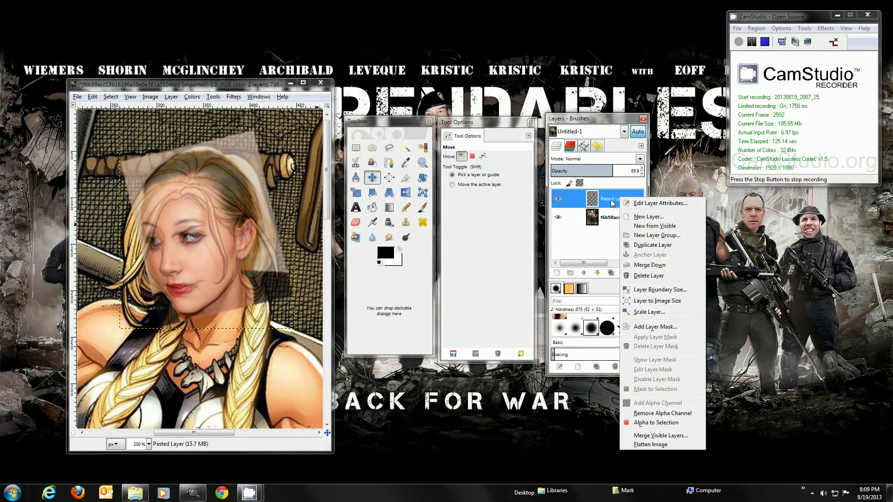
left_click(658, 327)
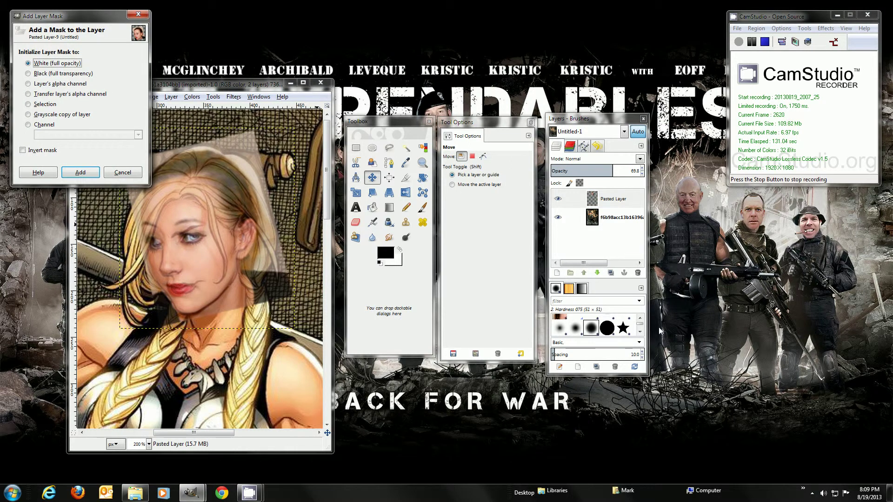
left_click(80, 172)
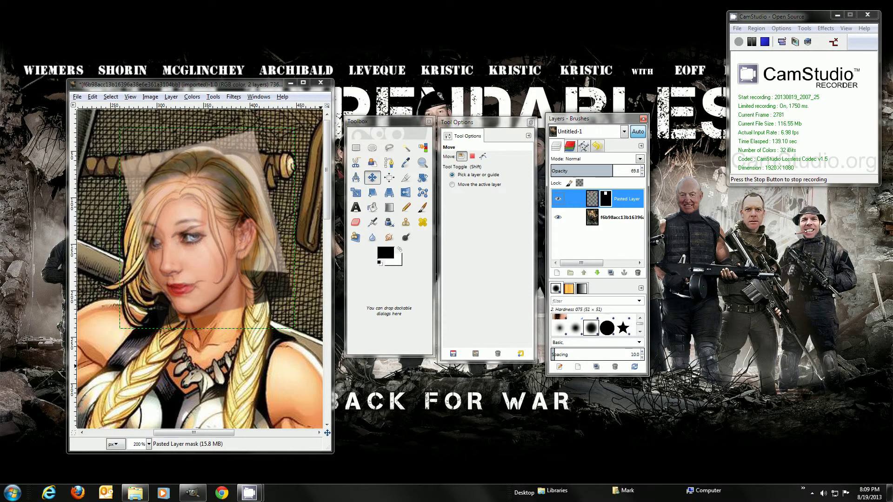
- Lower the pasted layer's opacity to 63 and set up the Paintbrush for its mask with 2. Hardness 075 at size 20
mouse_move(615, 170)
left_mouse_down()
mouse_move(572, 170)
mouse_move(642, 170)
mouse_move(573, 172)
mouse_move(628, 170)
mouse_move(589, 170)
mouse_move(606, 170)
left_mouse_up()
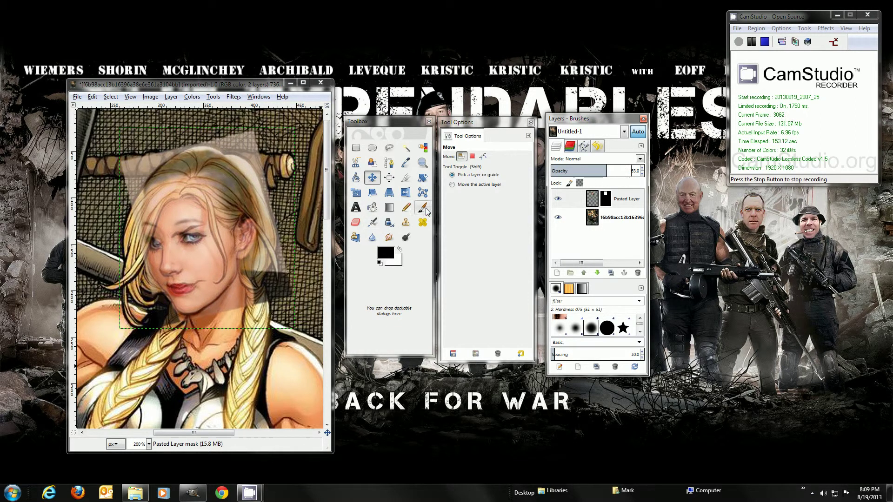
left_click(607, 200)
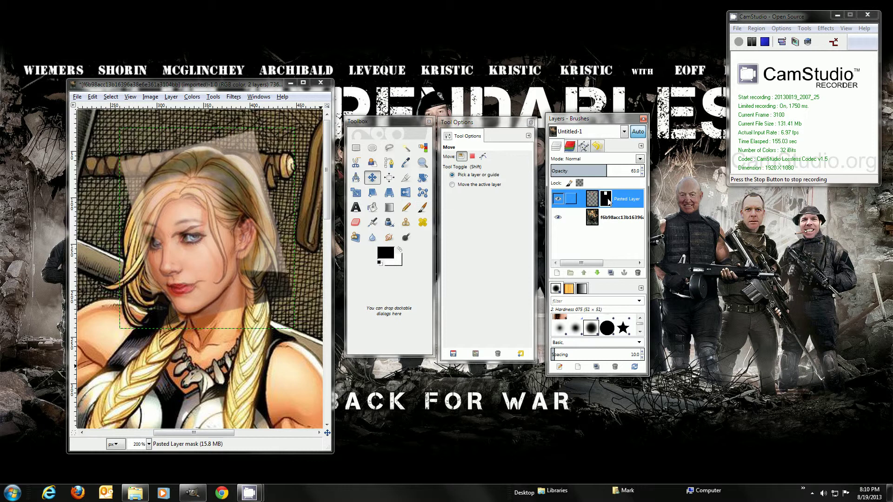
left_click(422, 208)
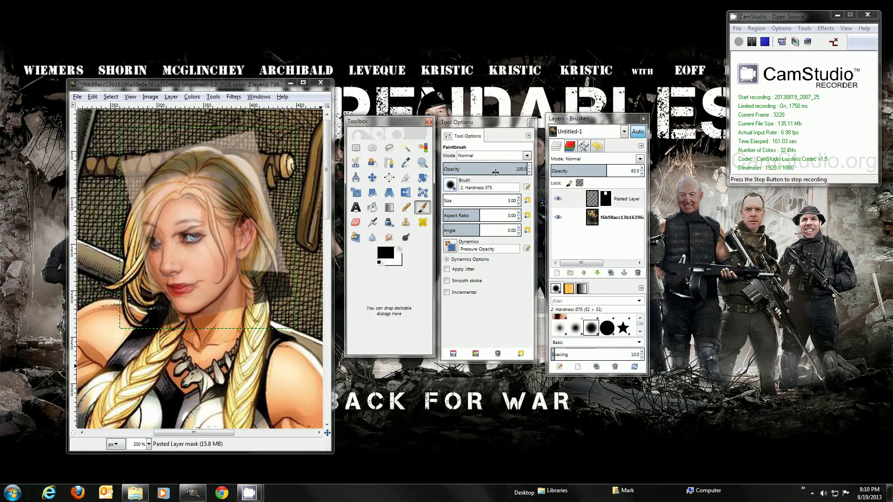
left_click(450, 186)
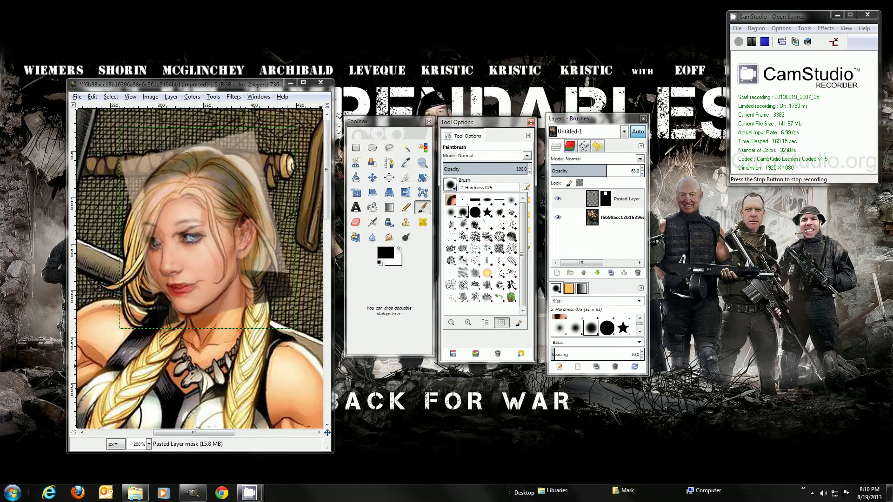
left_click(491, 172)
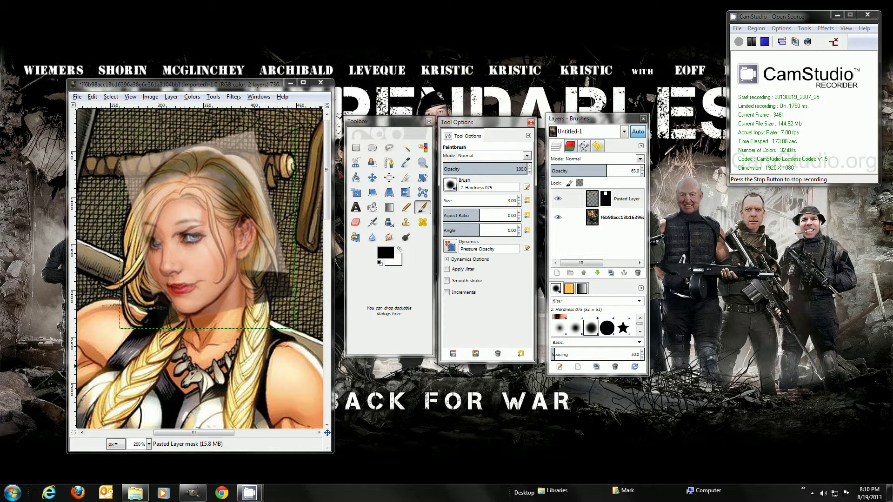
left_click(503, 201)
type("20")
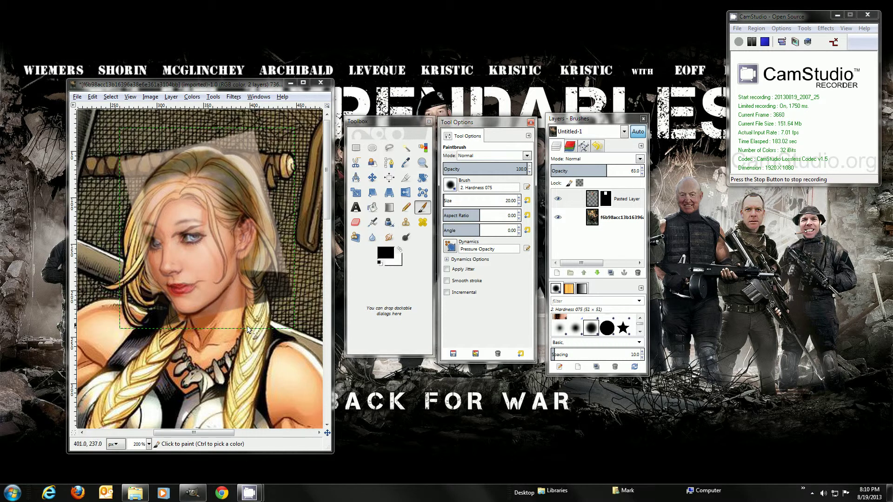
- Paint black on the layer mask below the chin, over the neck and ear, and along the braid to hide the photo there
left_click(182, 330)
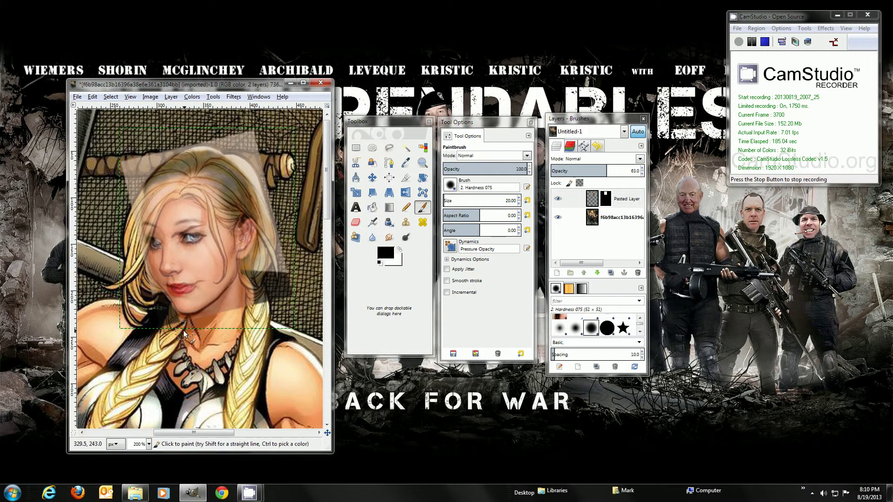
left_click_drag(180, 330, 202, 326)
left_click_drag(202, 322, 198, 322)
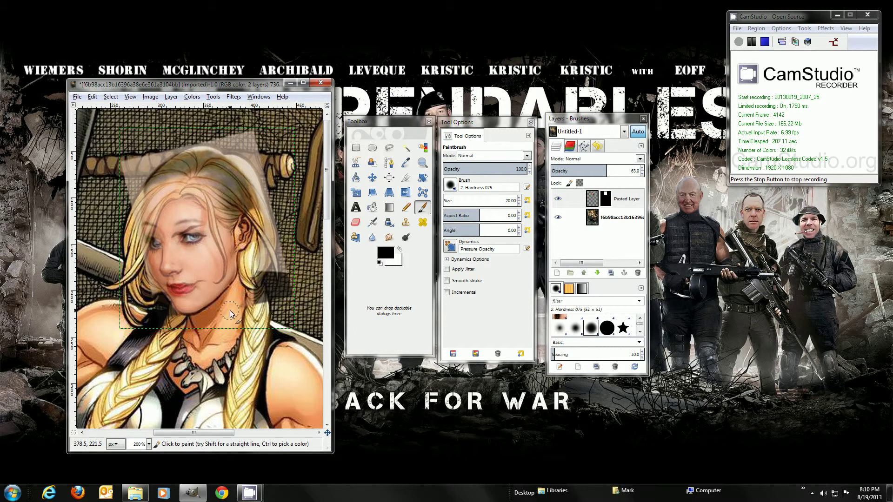
mouse_move(247, 310)
left_mouse_down()
mouse_move(268, 280)
mouse_move(256, 307)
mouse_move(274, 331)
left_mouse_up()
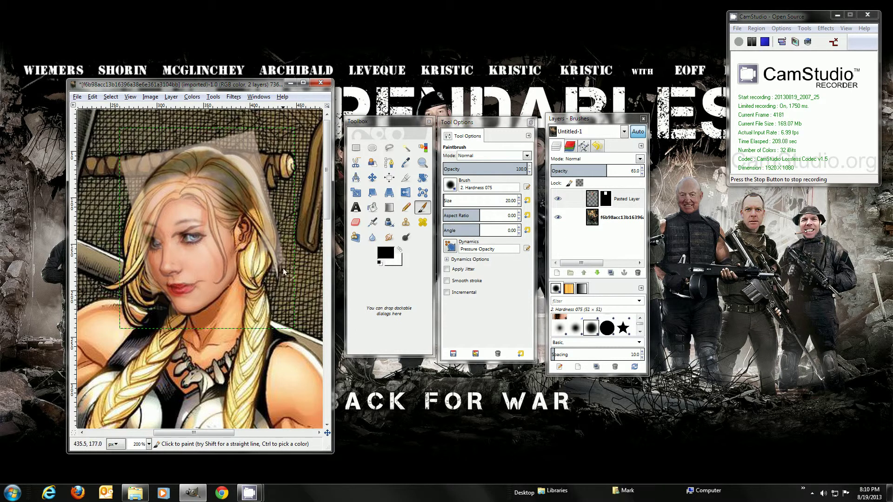
mouse_move(274, 228)
left_mouse_down()
mouse_move(259, 247)
mouse_move(263, 222)
left_mouse_up()
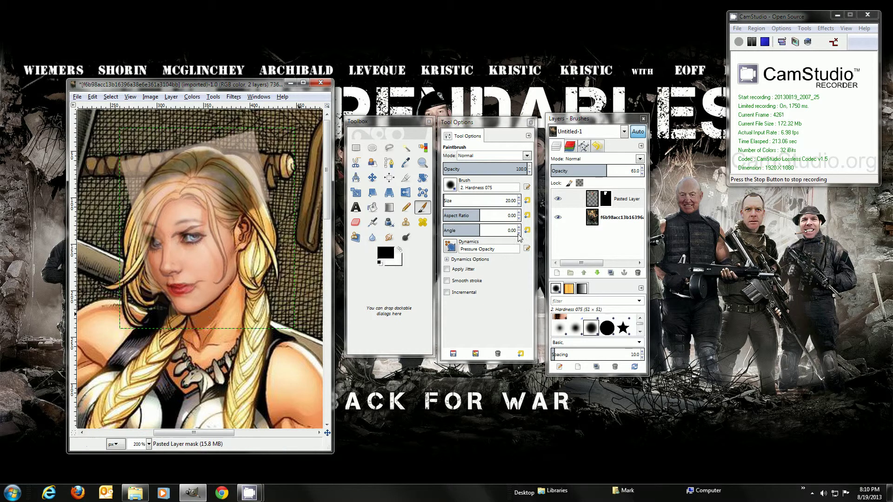
- Raise the pasted layer's opacity to 84.9 and paint black on the mask around the hair below the chin
left_click_drag(598, 171, 626, 171)
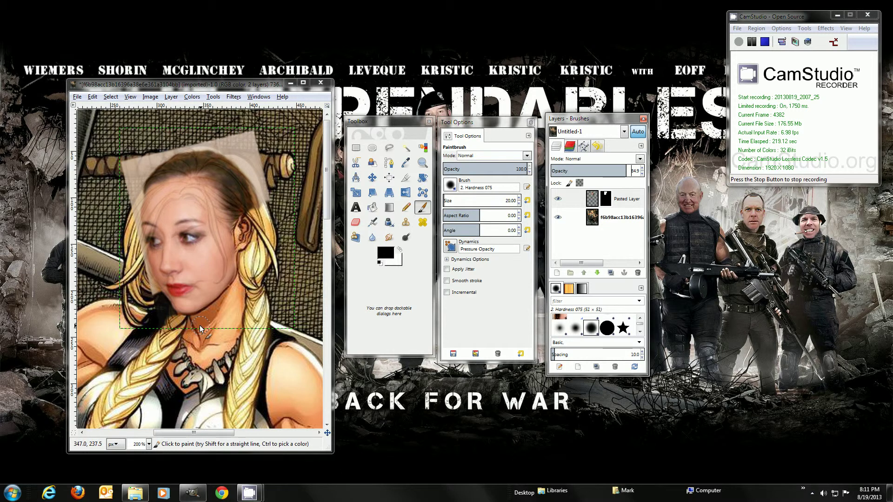
left_click(160, 319)
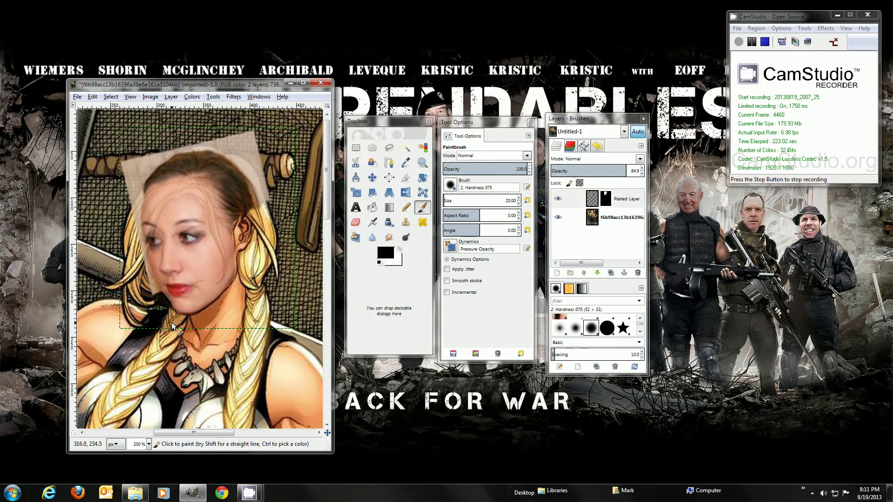
left_click_drag(170, 326, 162, 318)
- Undo the latest Paintbrush stroke on the layer mask and redo it
key("ctrl+z")
key("ctrl+z")
key("ctrl+z")
left_click(92, 96)
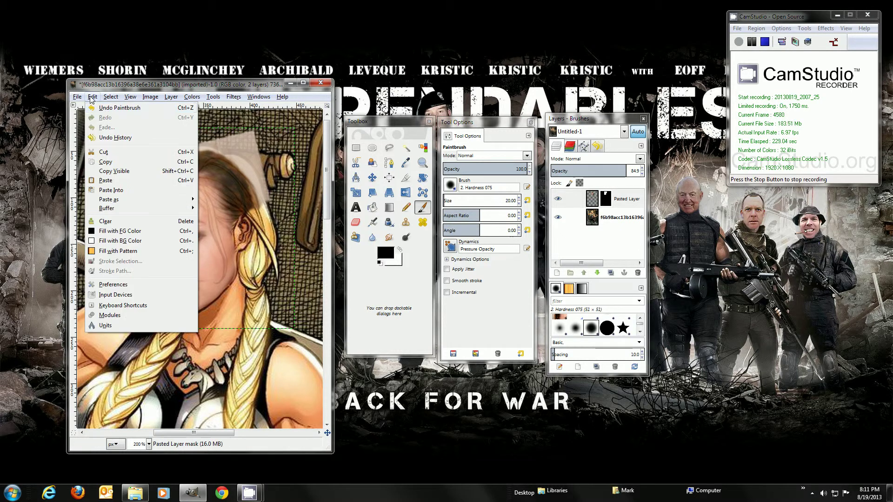
left_click(105, 111)
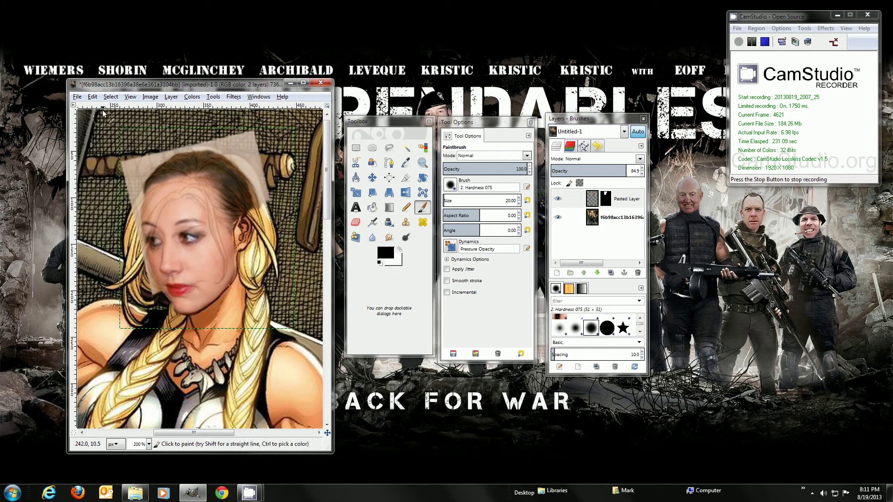
left_click(95, 97)
left_click(112, 118)
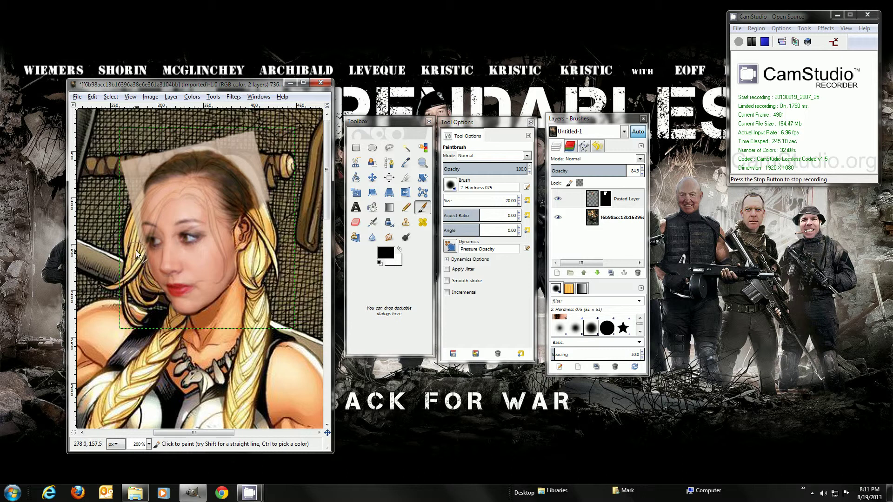
- Paint more black on the mask along the photo's lower edge below the chin, and set the layer opacity to 76
mouse_move(140, 311)
left_mouse_down()
mouse_move(162, 308)
mouse_move(198, 335)
mouse_move(190, 338)
left_mouse_up()
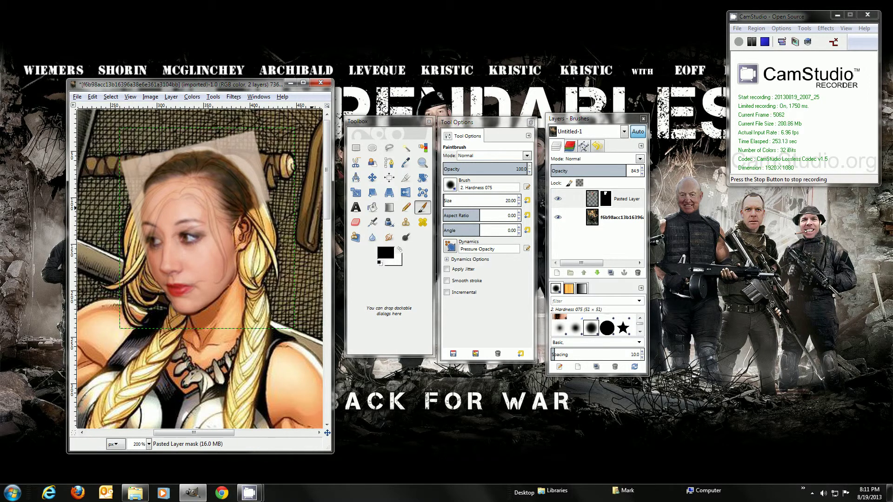
mouse_move(625, 170)
left_mouse_down()
mouse_move(571, 170)
mouse_move(618, 171)
left_mouse_up()
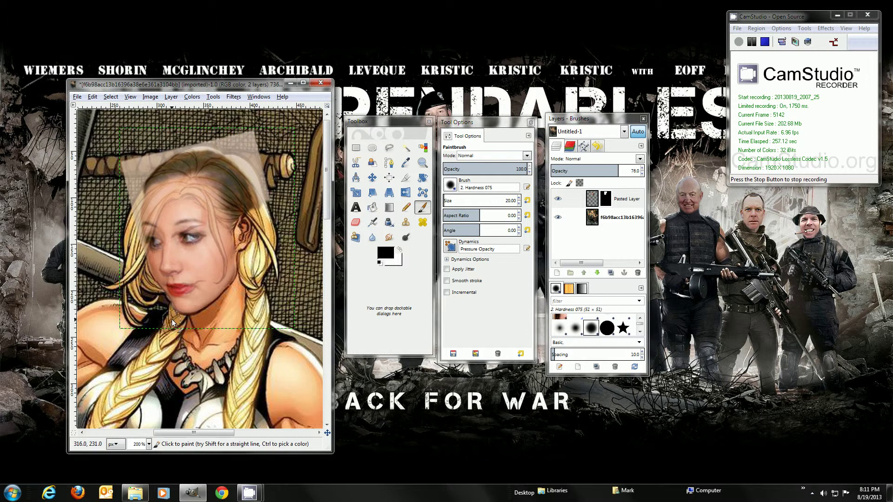
- Set the pasted layer's opacity to 37.5 and paint black on its mask beside the chin, over the hair, and across the background around the head
mouse_move(174, 320)
left_mouse_down()
mouse_move(155, 294)
mouse_move(172, 316)
mouse_move(134, 282)
left_mouse_up()
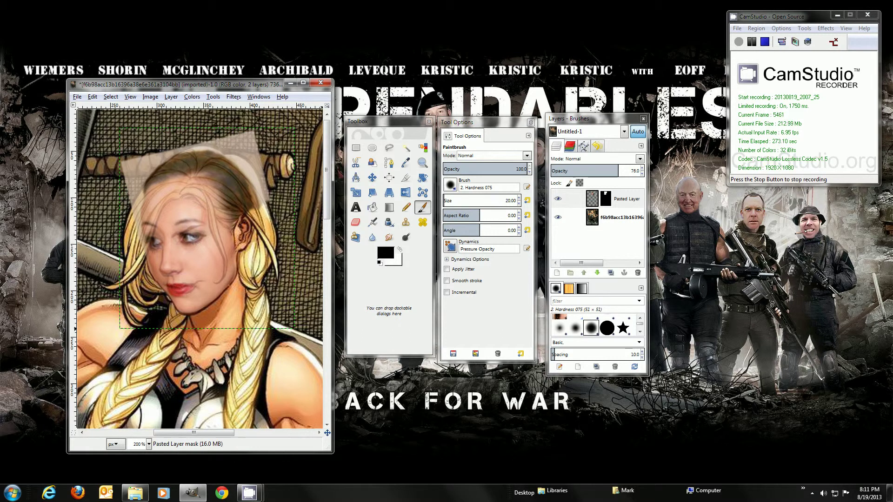
left_click_drag(614, 170, 584, 171)
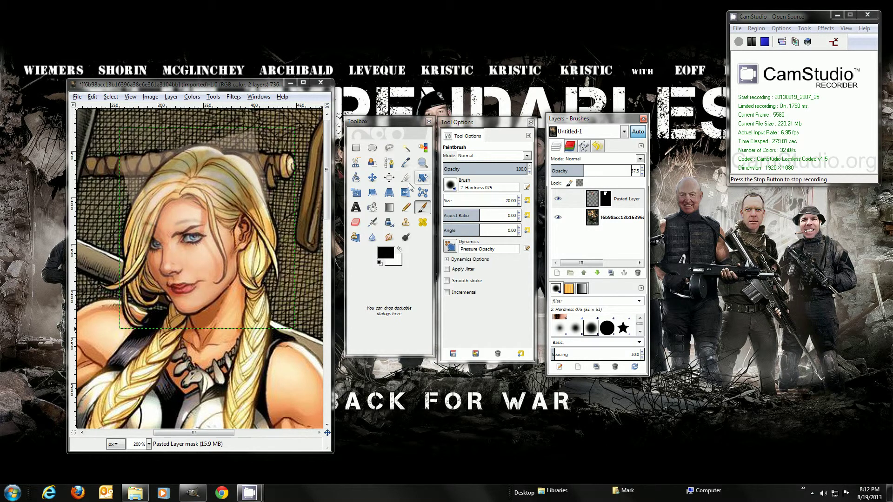
left_click(222, 174)
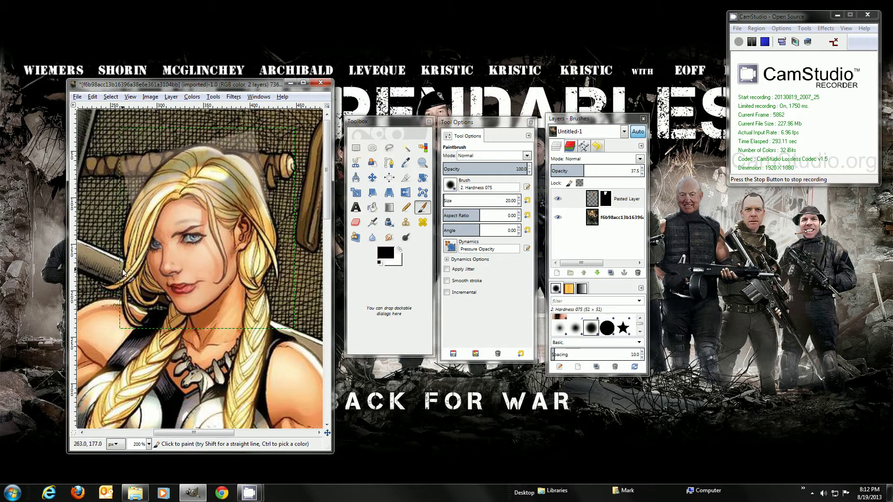
mouse_move(176, 157)
left_mouse_down()
mouse_move(115, 161)
mouse_move(177, 161)
mouse_move(167, 175)
mouse_move(193, 171)
mouse_move(226, 147)
left_mouse_up()
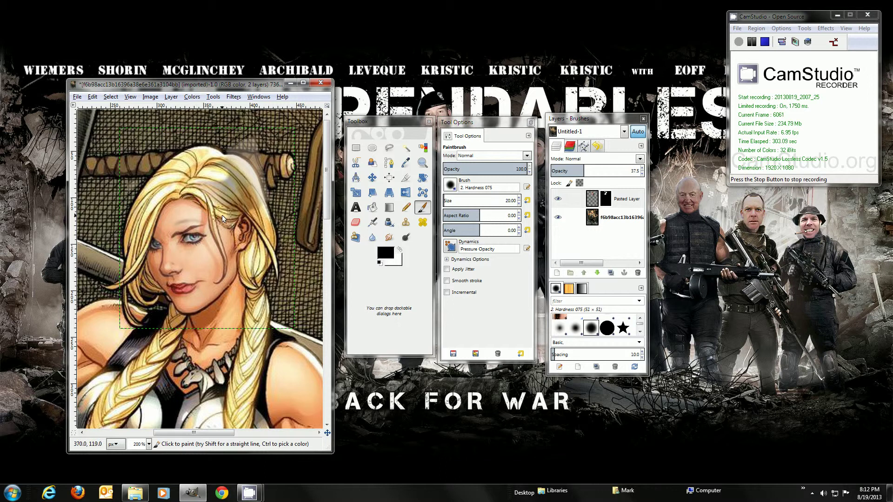
mouse_move(228, 221)
left_mouse_down()
mouse_move(193, 174)
mouse_move(241, 206)
mouse_move(241, 191)
mouse_move(250, 204)
mouse_move(254, 154)
mouse_move(270, 219)
mouse_move(222, 136)
mouse_move(230, 157)
left_mouse_up()
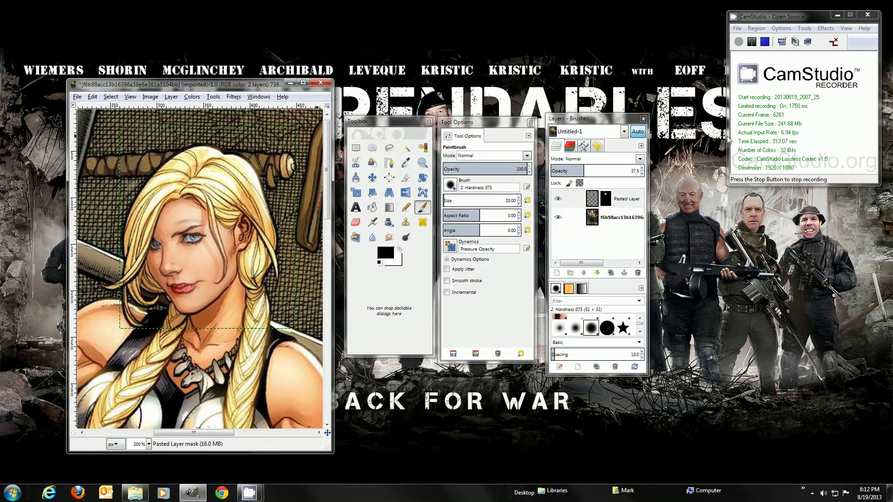
- Raise the pasted layer's opacity to 100
left_click_drag(580, 171, 653, 176)
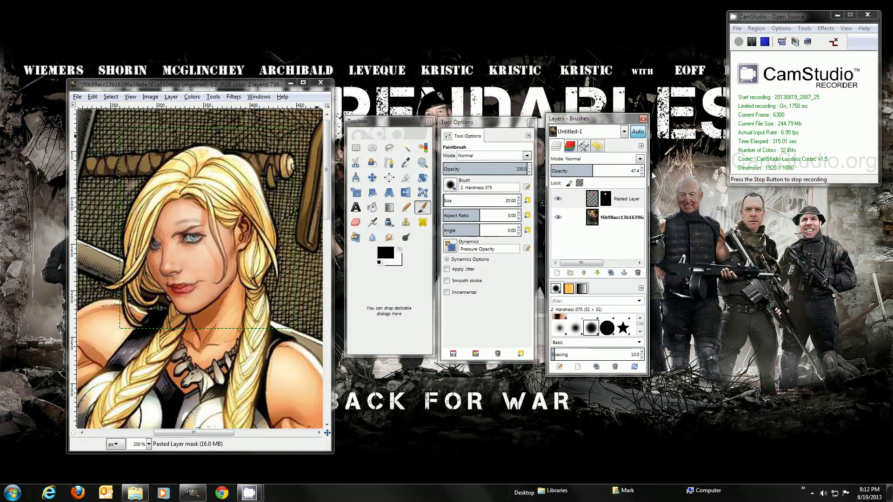
left_click_drag(583, 170, 651, 176)
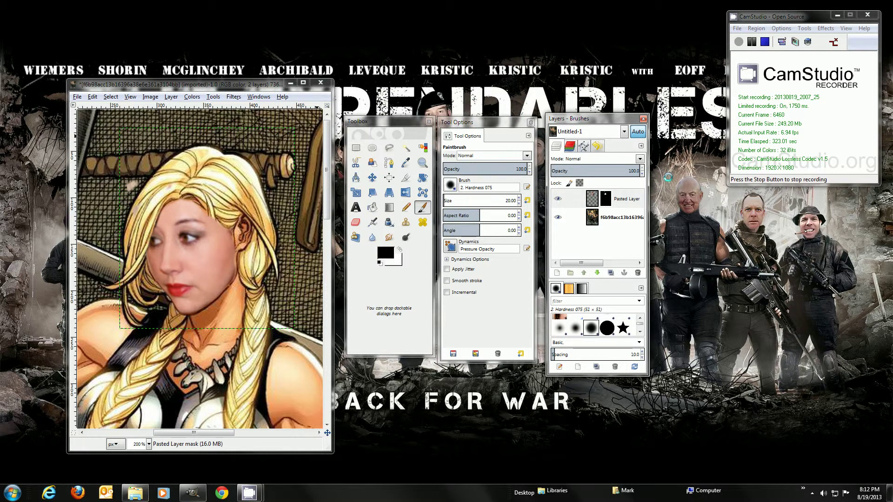